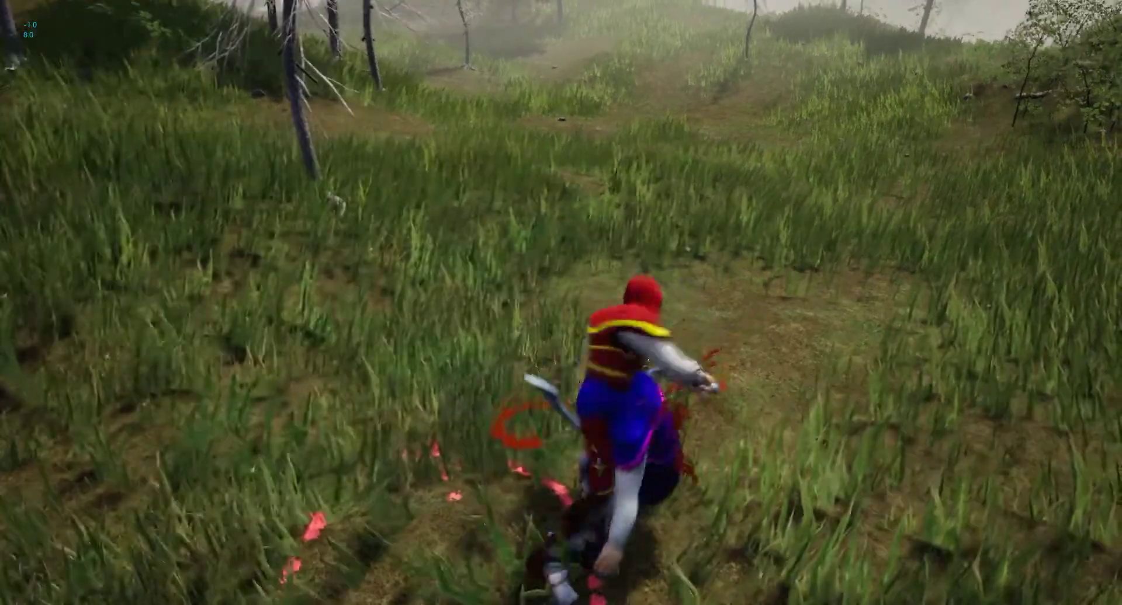
Stop the Play In Editor session to get back to the Map1 level viewport.
key("Escape")
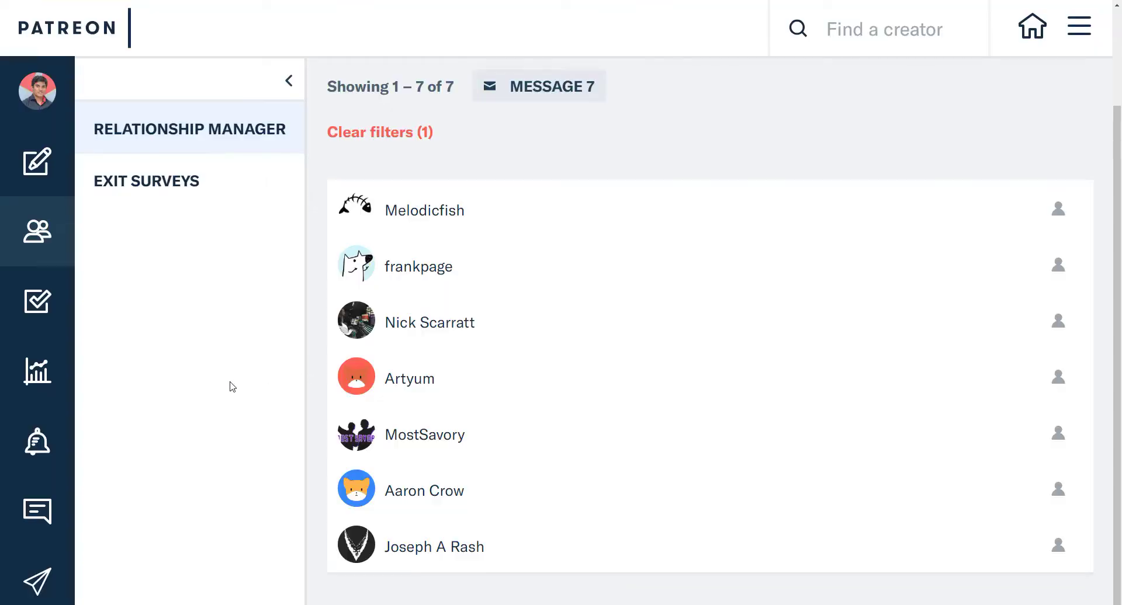
Scroll up and down through the Patreon creator page's patron tiers and embedded videos.
scroll(233, 387, "up", 2)
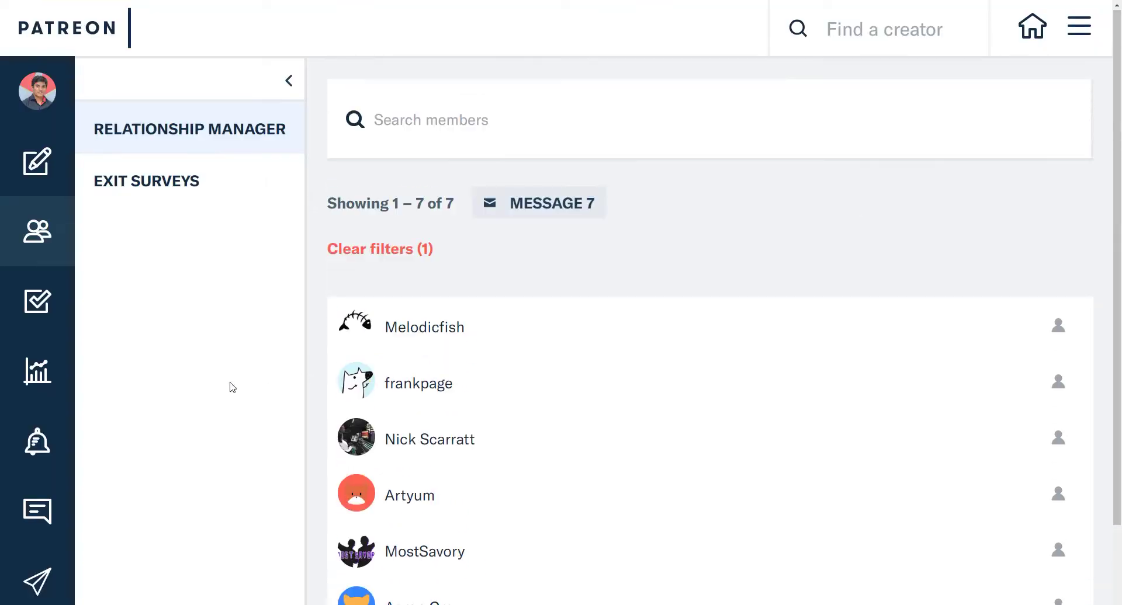
scroll(233, 388, "down", 2)
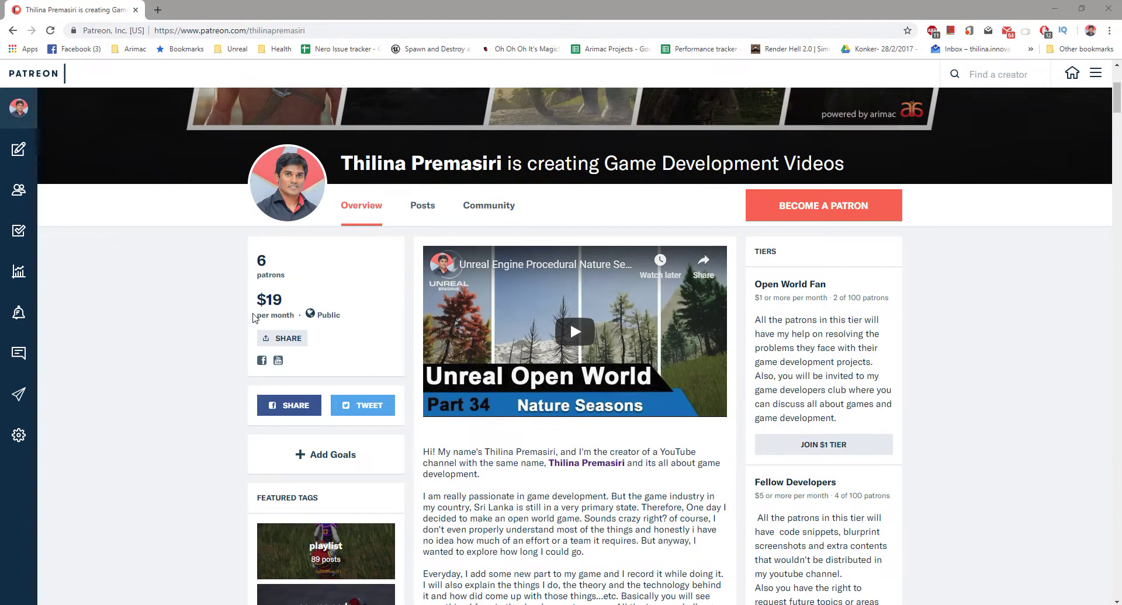
scroll(578, 366, "down", 5)
scroll(577, 365, "up", 3)
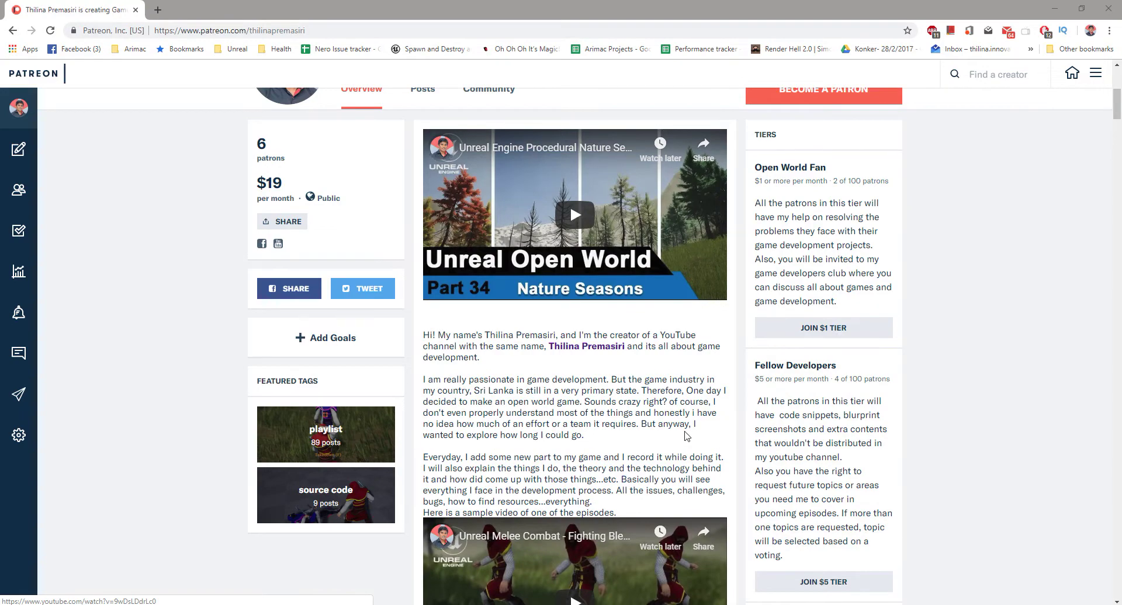
scroll(687, 435, "down", 3)
scroll(671, 451, "up", 2)
scroll(671, 451, "up", 1)
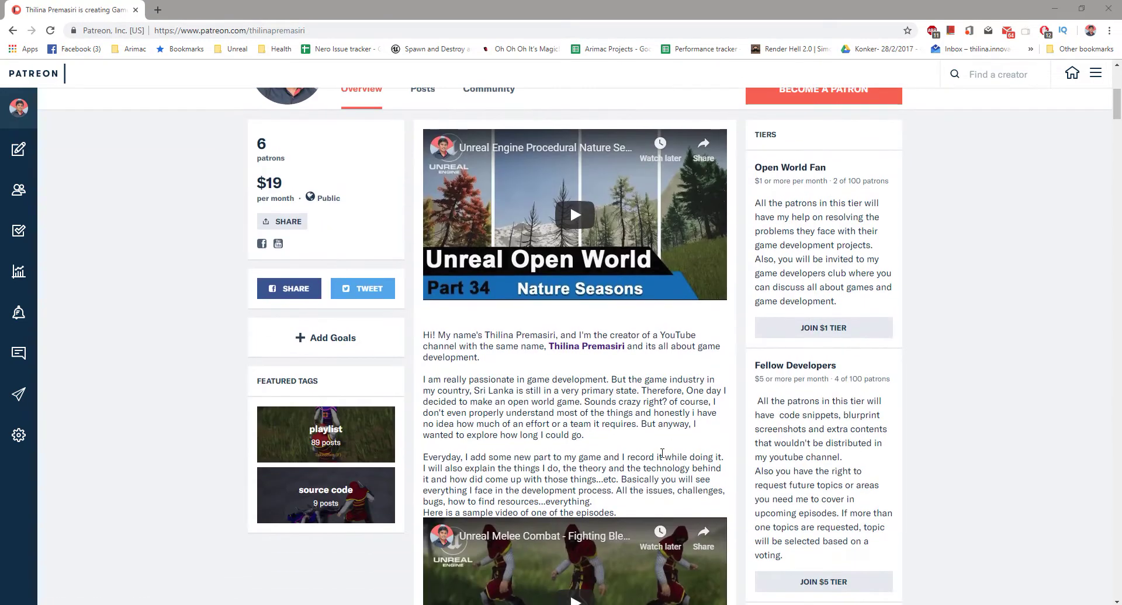
scroll(665, 452, "down", 2)
scroll(660, 458, "down", 3)
scroll(660, 459, "up", 2)
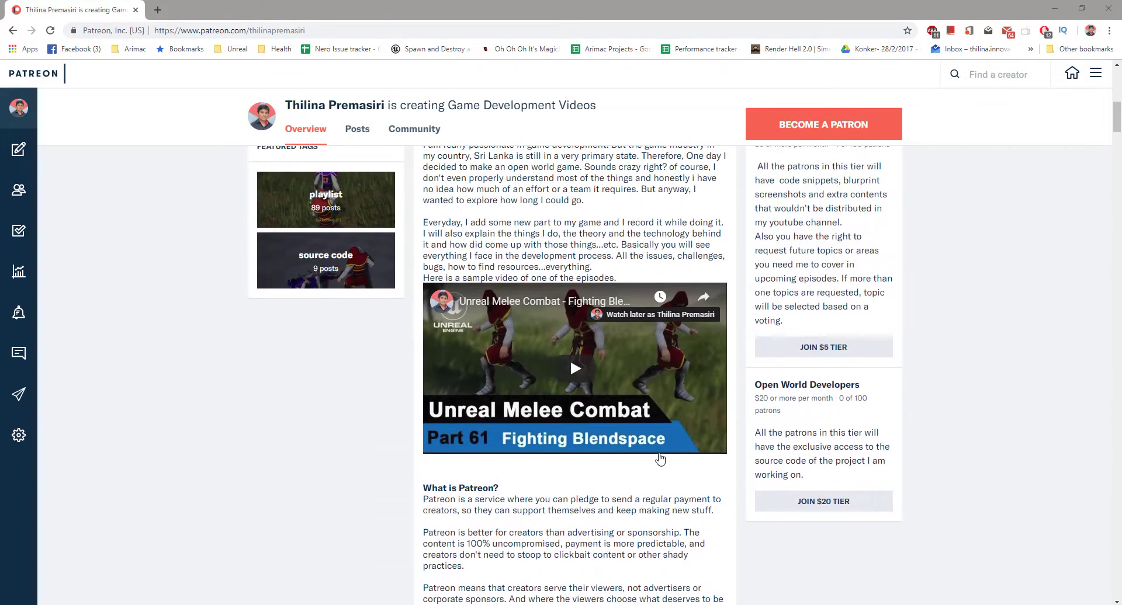
scroll(661, 459, "down", 2)
scroll(660, 459, "up", 7)
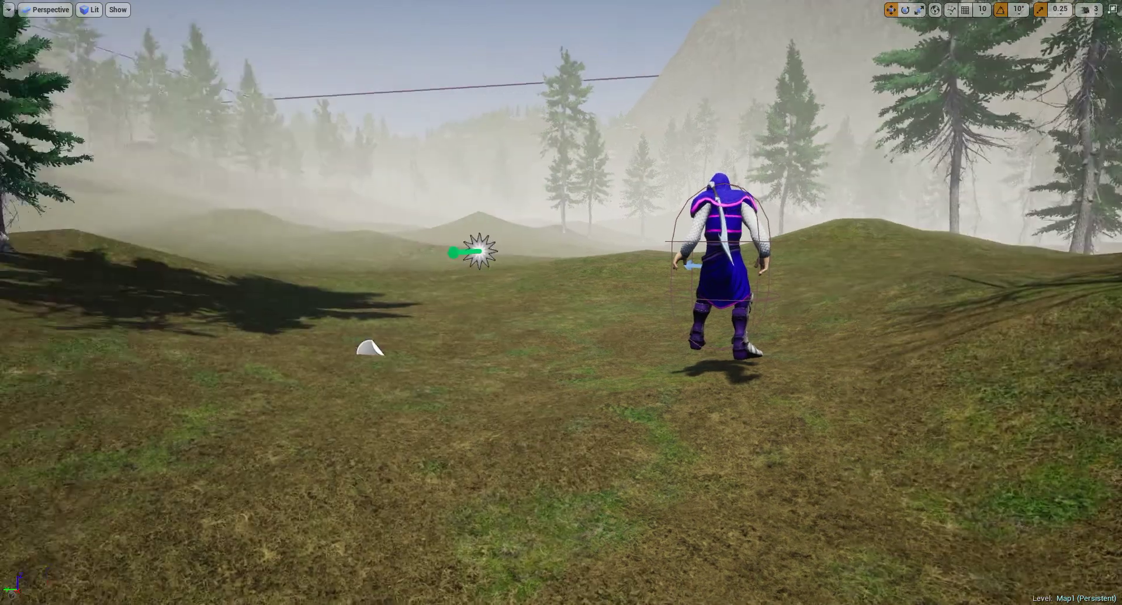
Exit full screen and open Sword_And_Shield_Slash_Montage from Character > Knight > Sword in Content Browser 2.
key("F11")
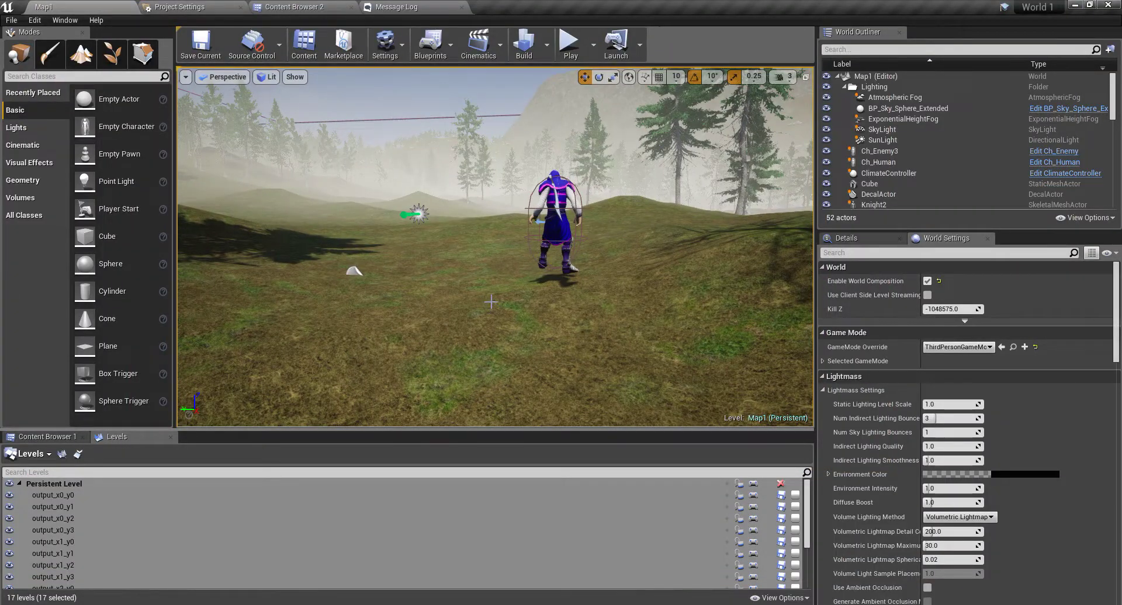
left_click(295, 7)
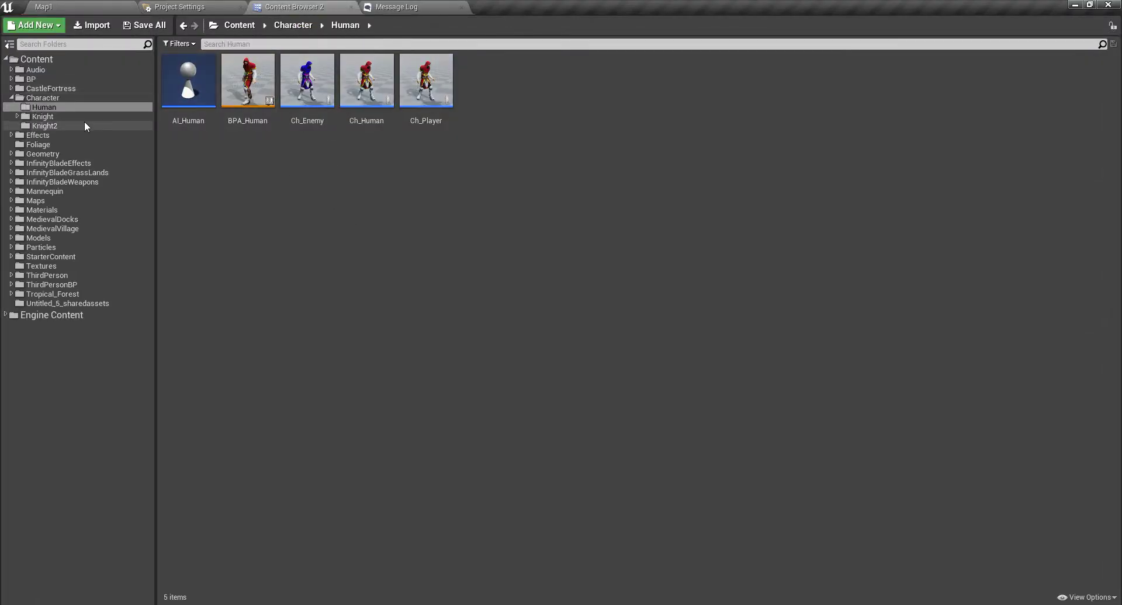
left_click(51, 117)
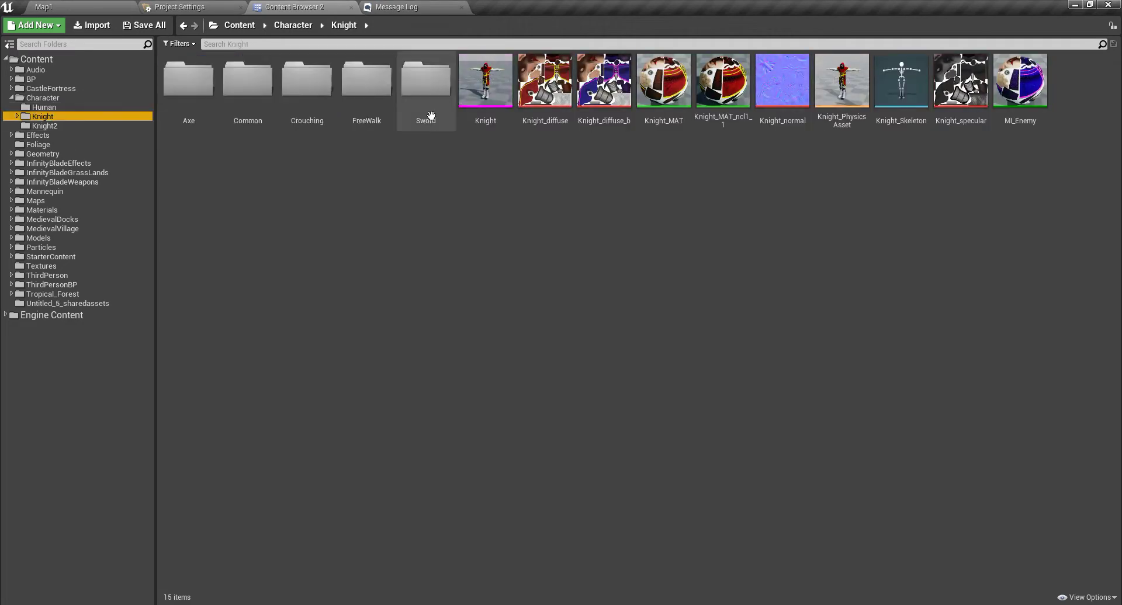
double_click(425, 84)
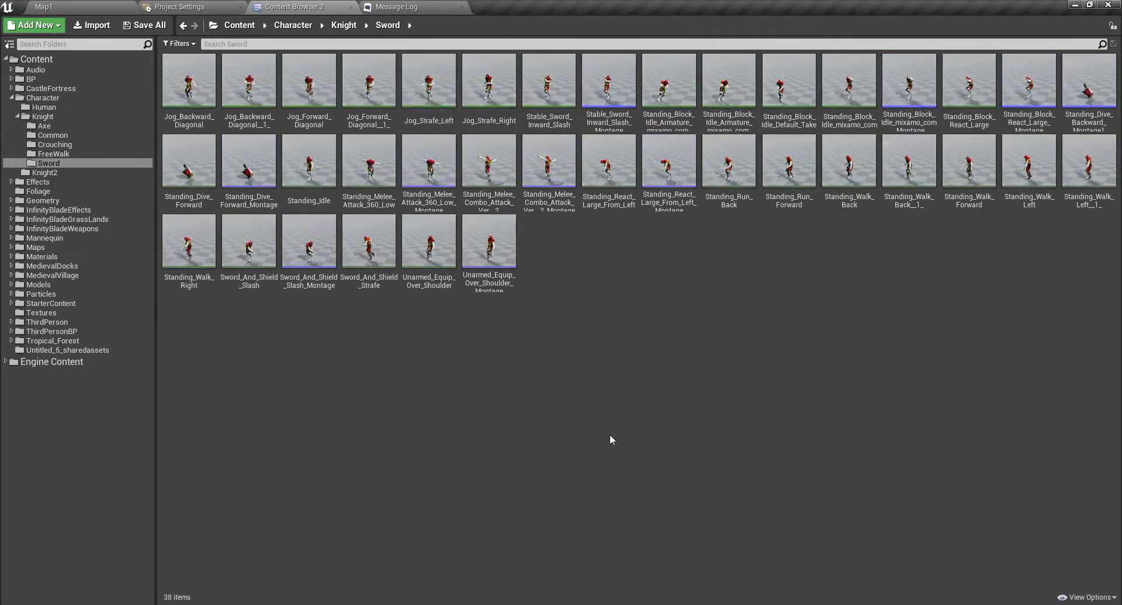
double_click(308, 250)
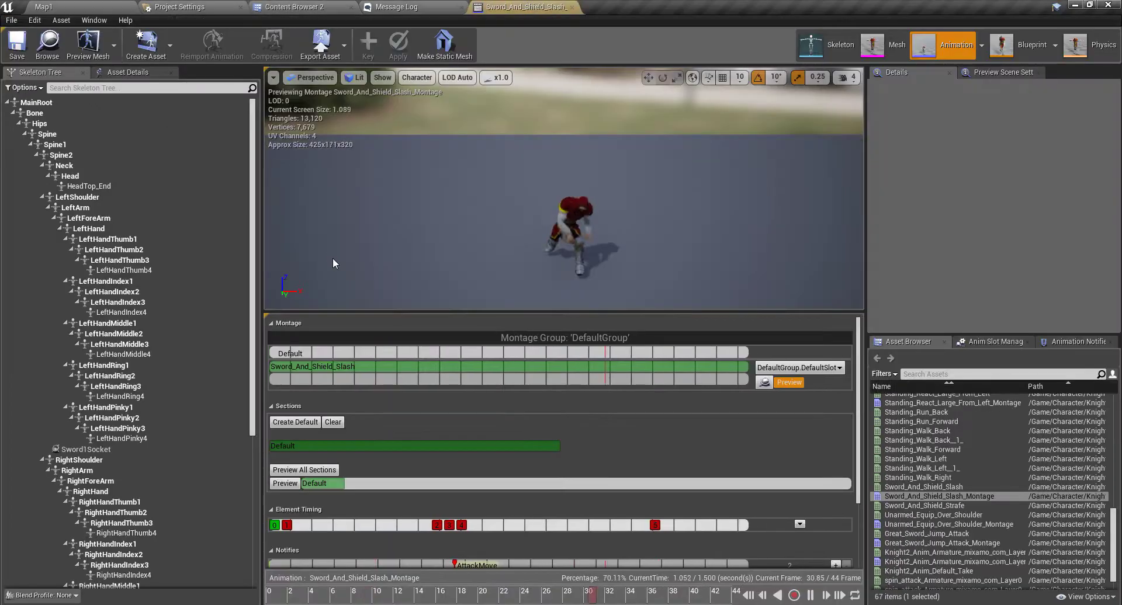
Pause and scrub the slash montage timeline, then return to the Sword folder in Content Browser 2.
left_click(314, 591)
left_click_drag(314, 591, 408, 596)
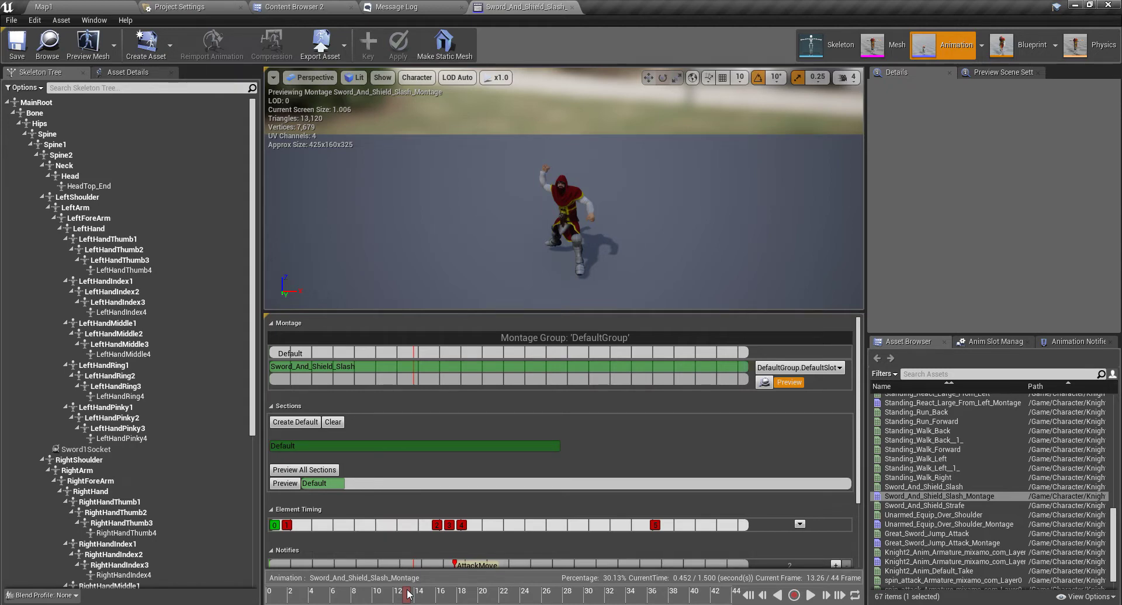
left_click_drag(408, 595, 279, 582)
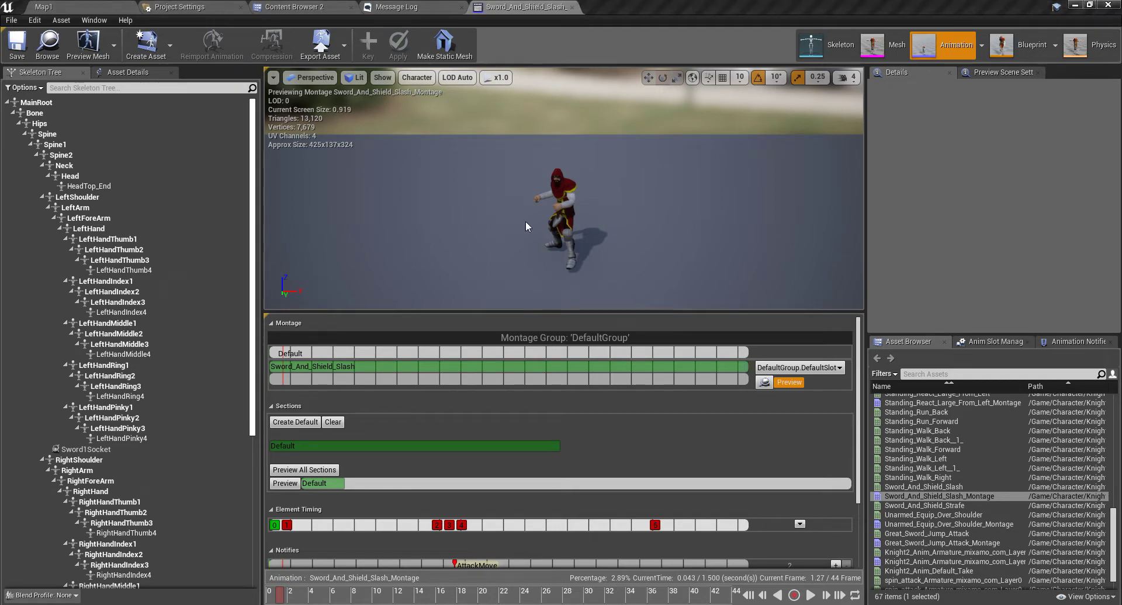
left_click(294, 6)
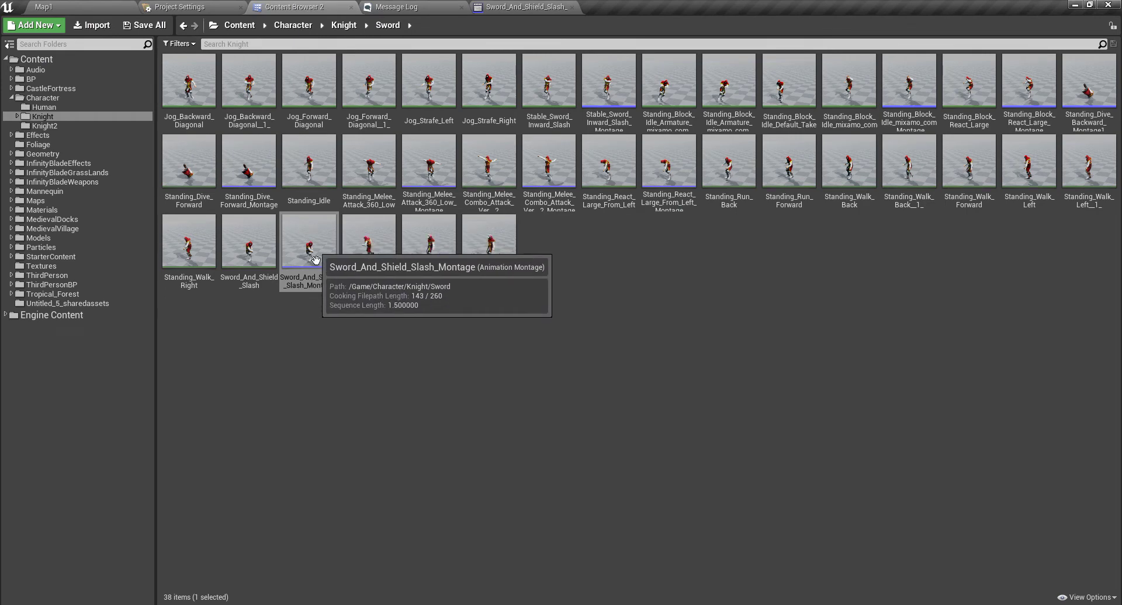
Create an AnimMontage from Sword_And_Shield_Slash and name it Sword_And_Shield_Slash_Montage_Charge.
left_click(249, 246)
right_click(246, 231)
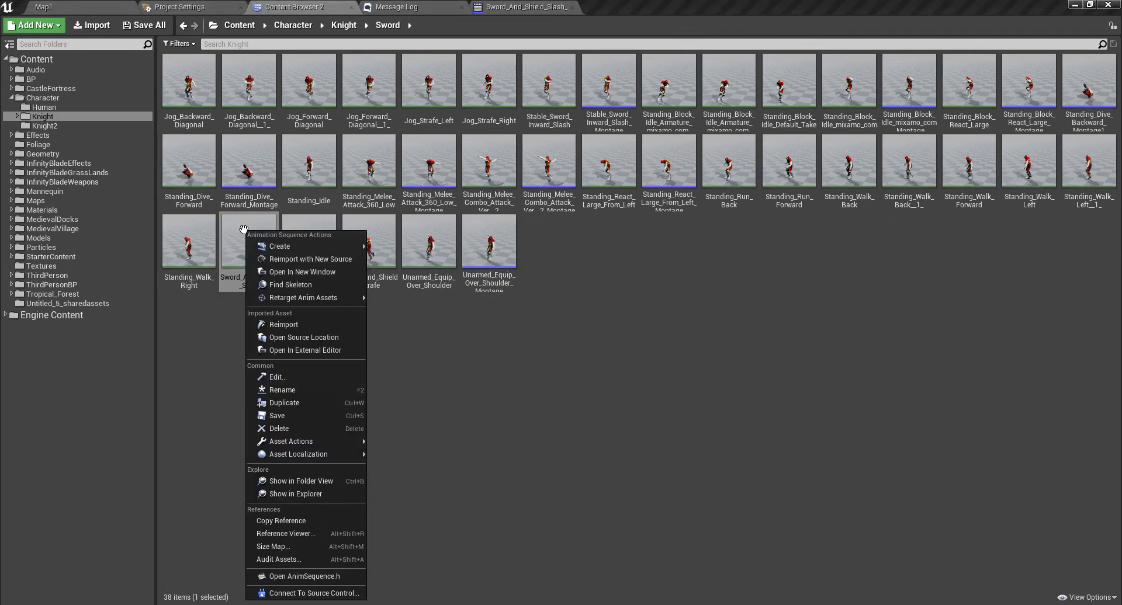
left_click(424, 259)
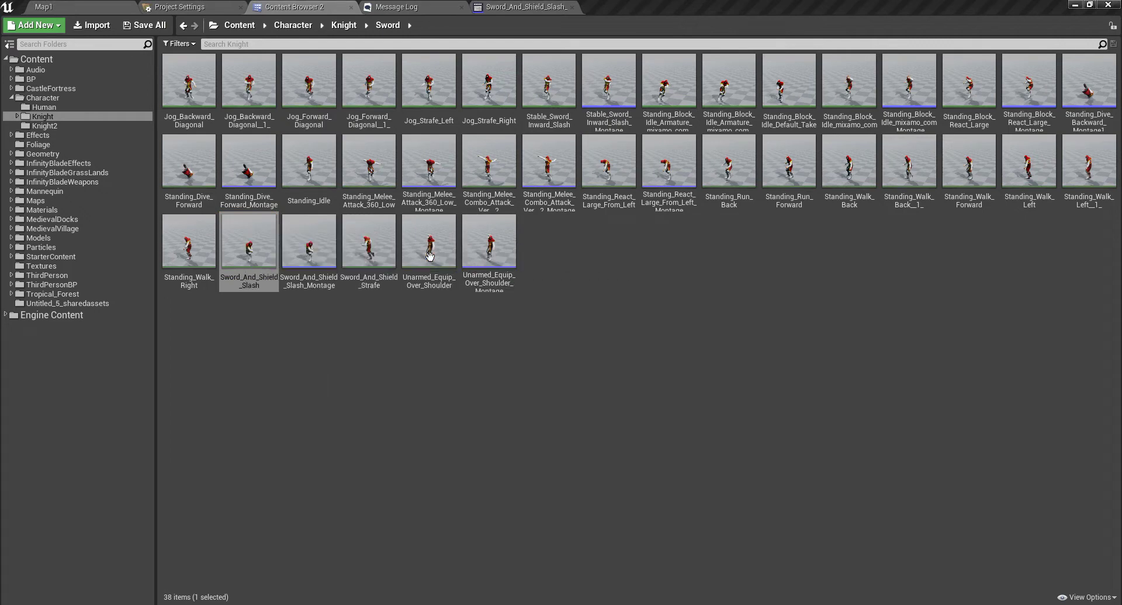
key("End")
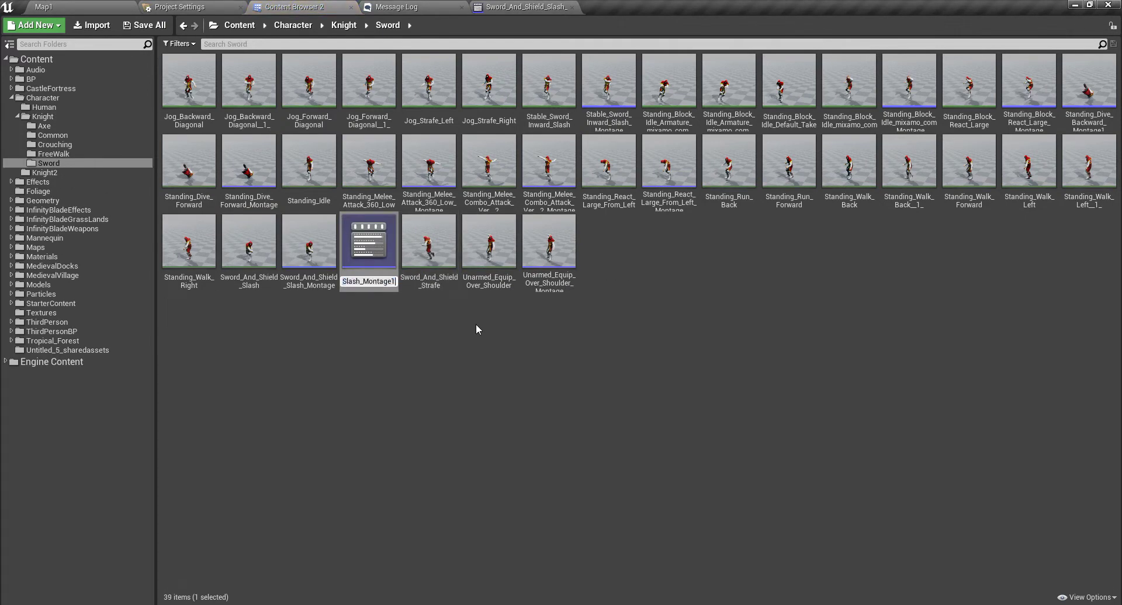
key("BackSpace")
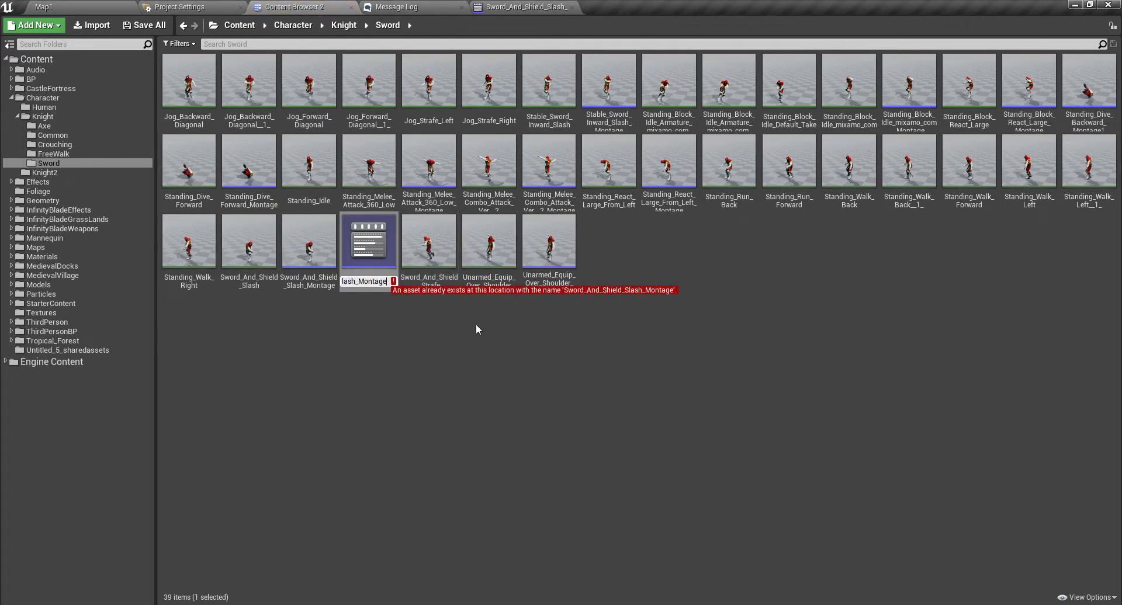
type("_Charge")
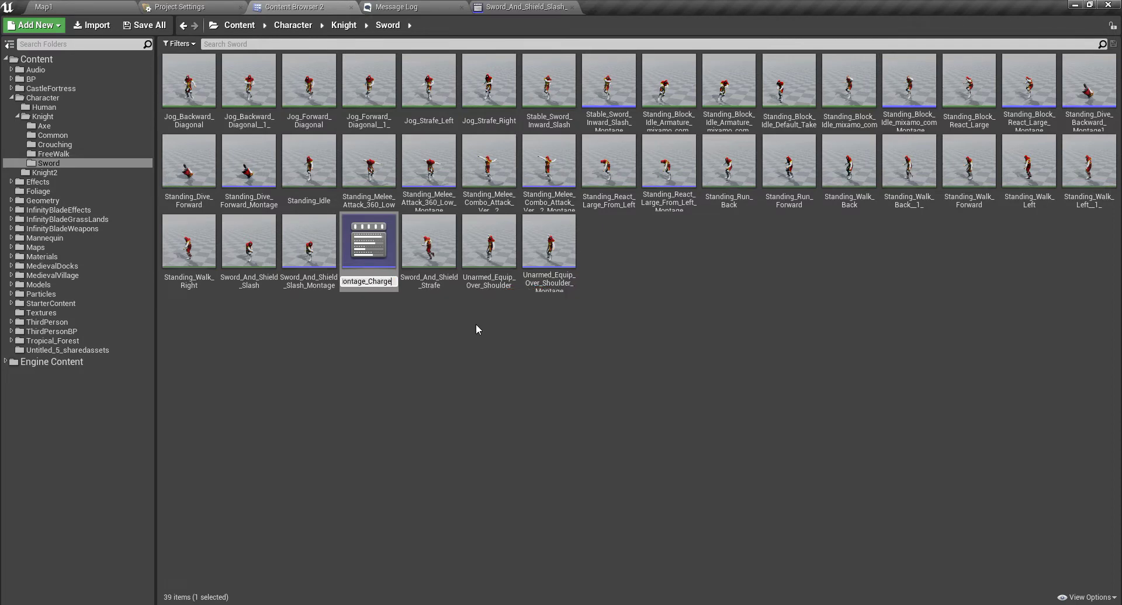
key("Return")
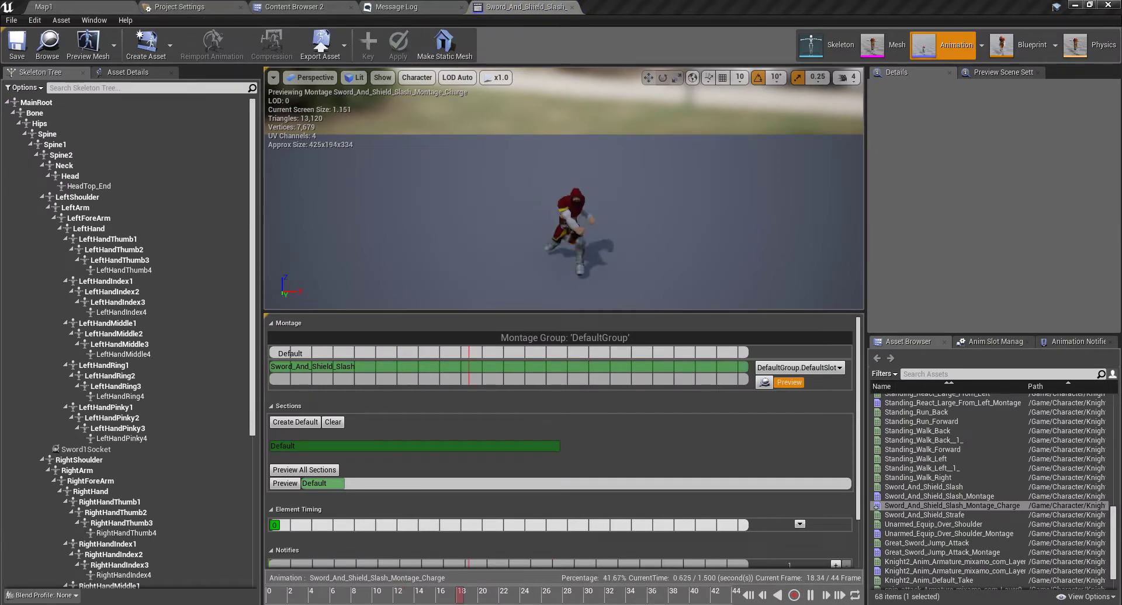
Pause and scrub back through the Sword_And_Shield_Slash_Montage_Charge timeline.
left_click_drag(479, 596, 377, 601)
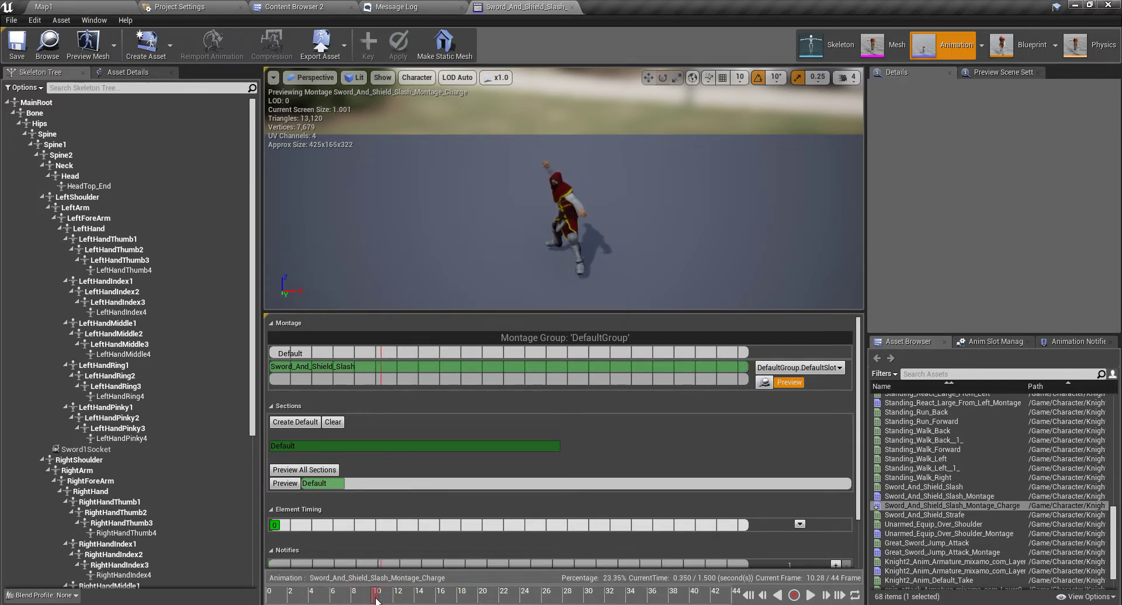